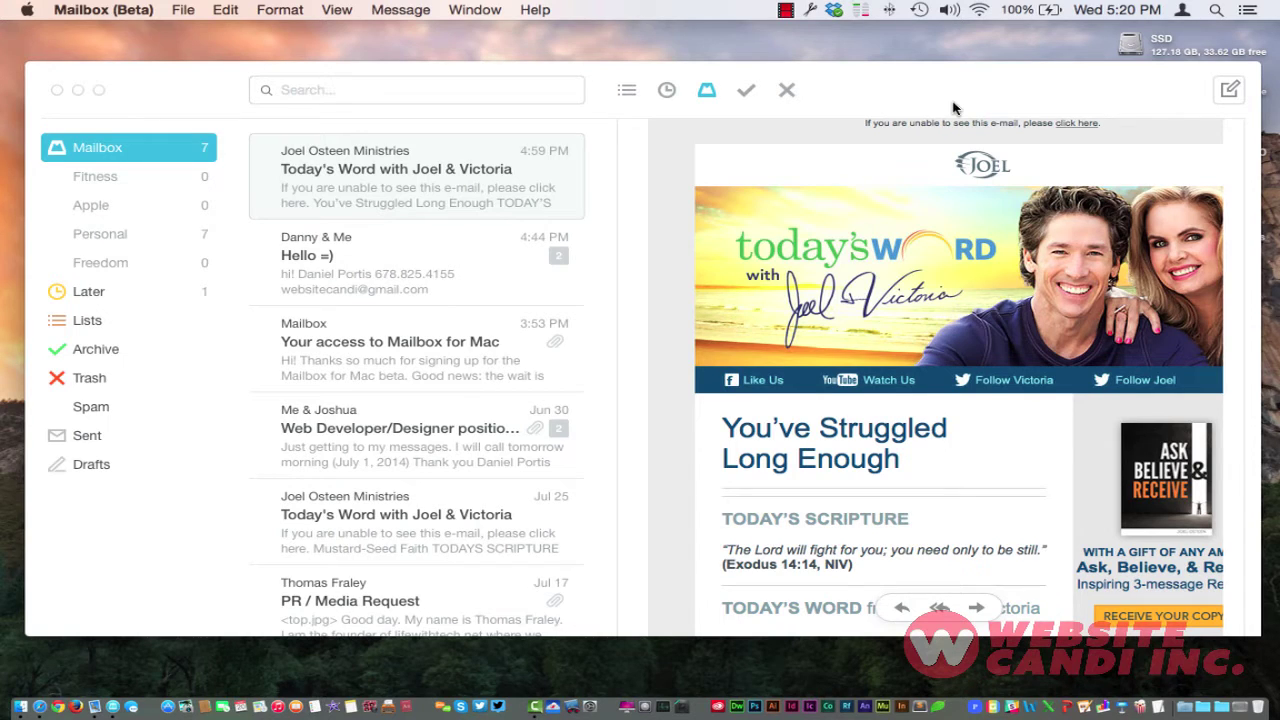
- Swipe the Today's Word email back and forth, dismissing the snooze options without picking a time
scroll(813, 243, "up", 3)
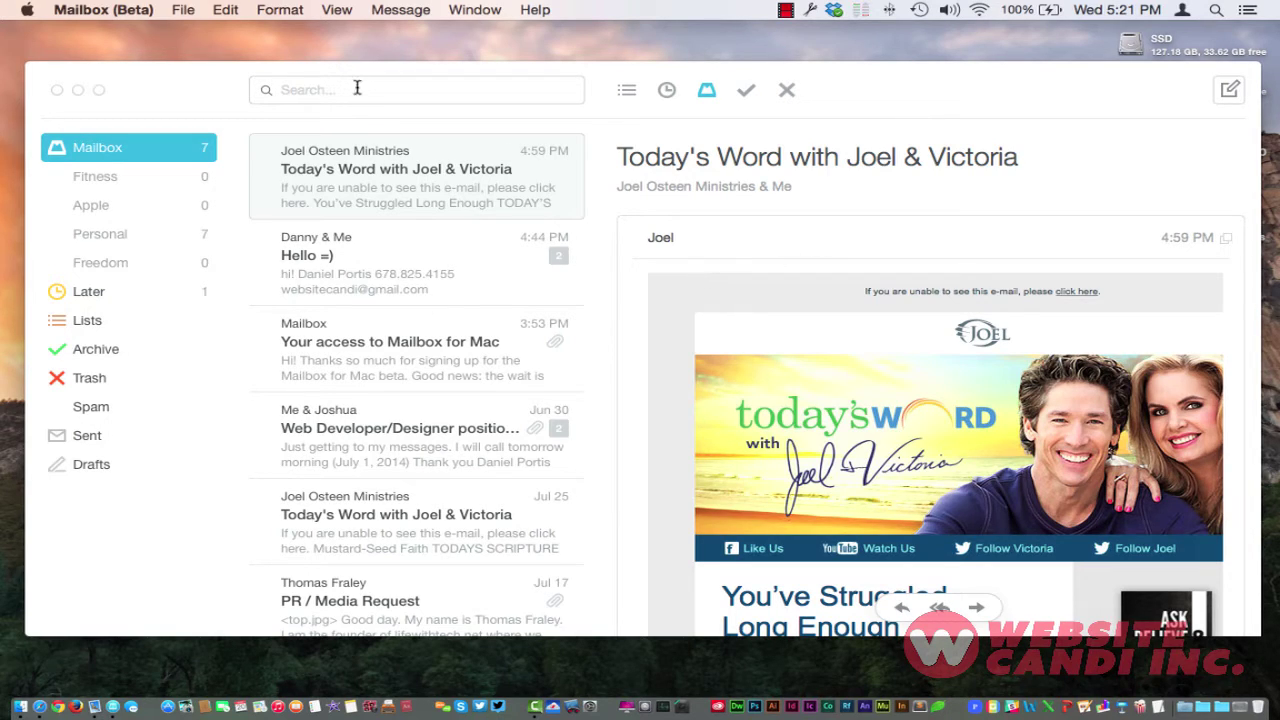
scroll(414, 280, "down", 3)
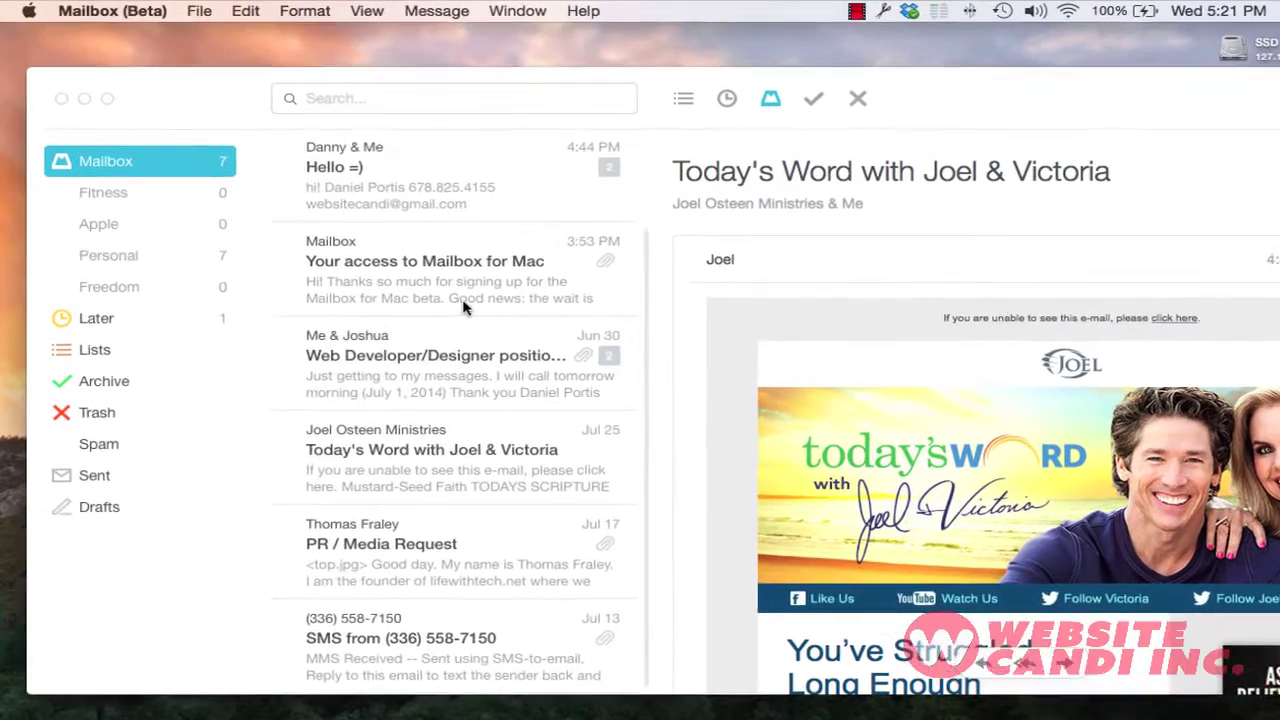
scroll(430, 290, "up", 3)
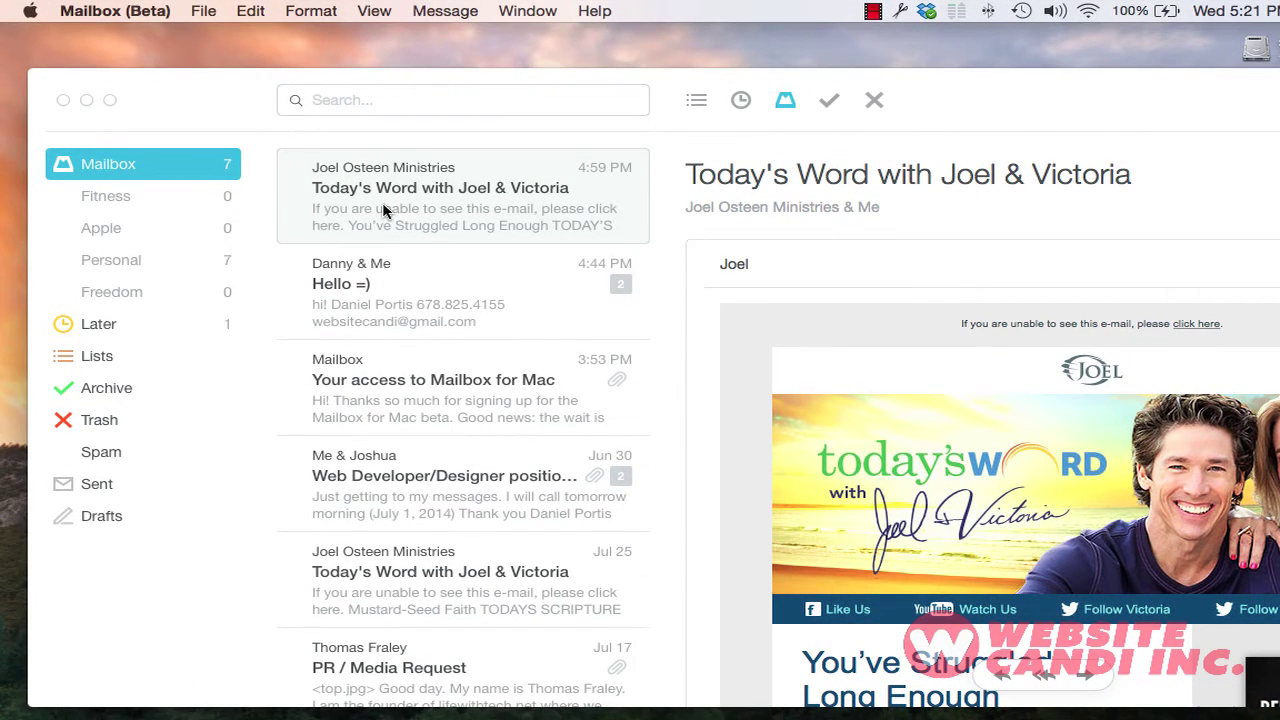
scroll(381, 208, "left", 5)
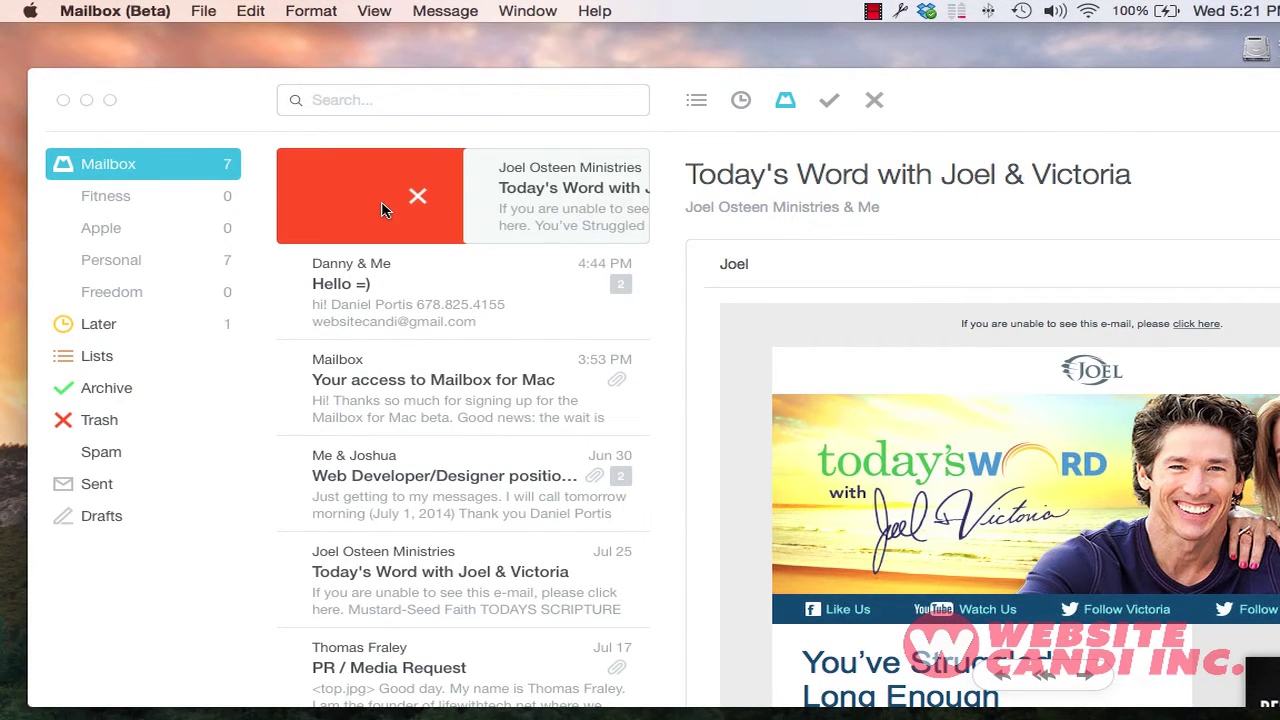
scroll(381, 208, "right", 5)
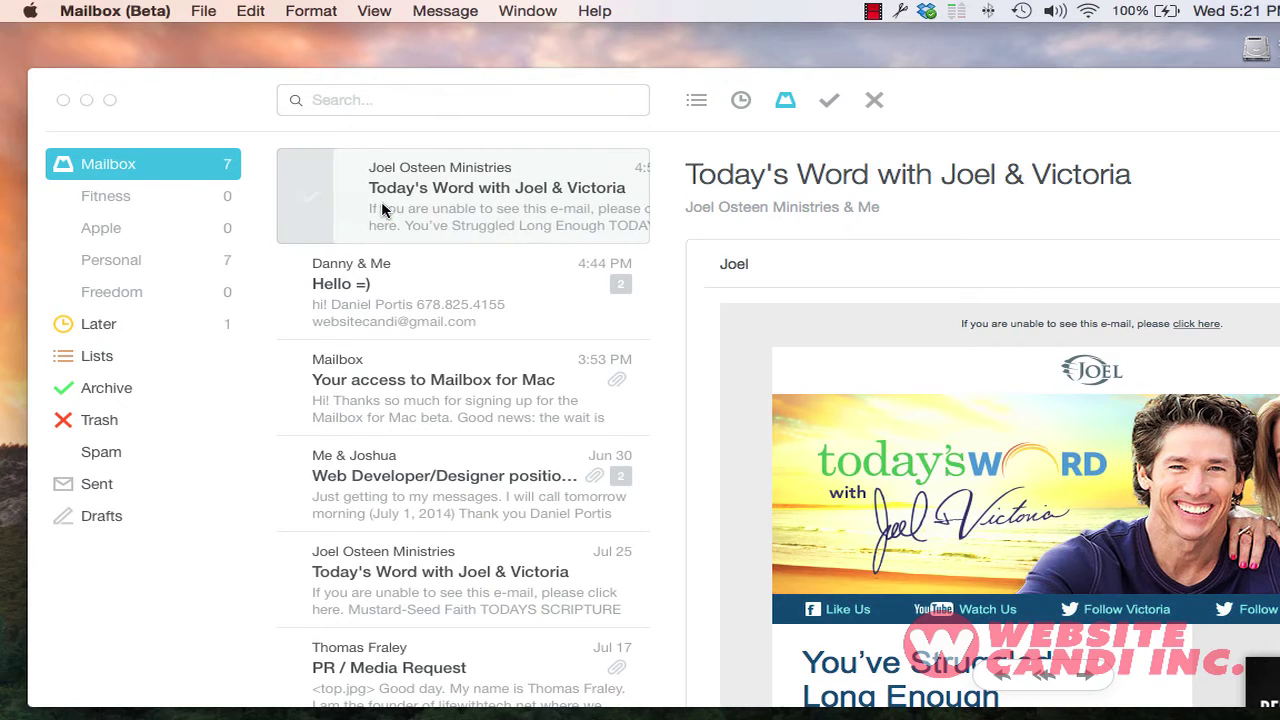
scroll(381, 208, "left", 3)
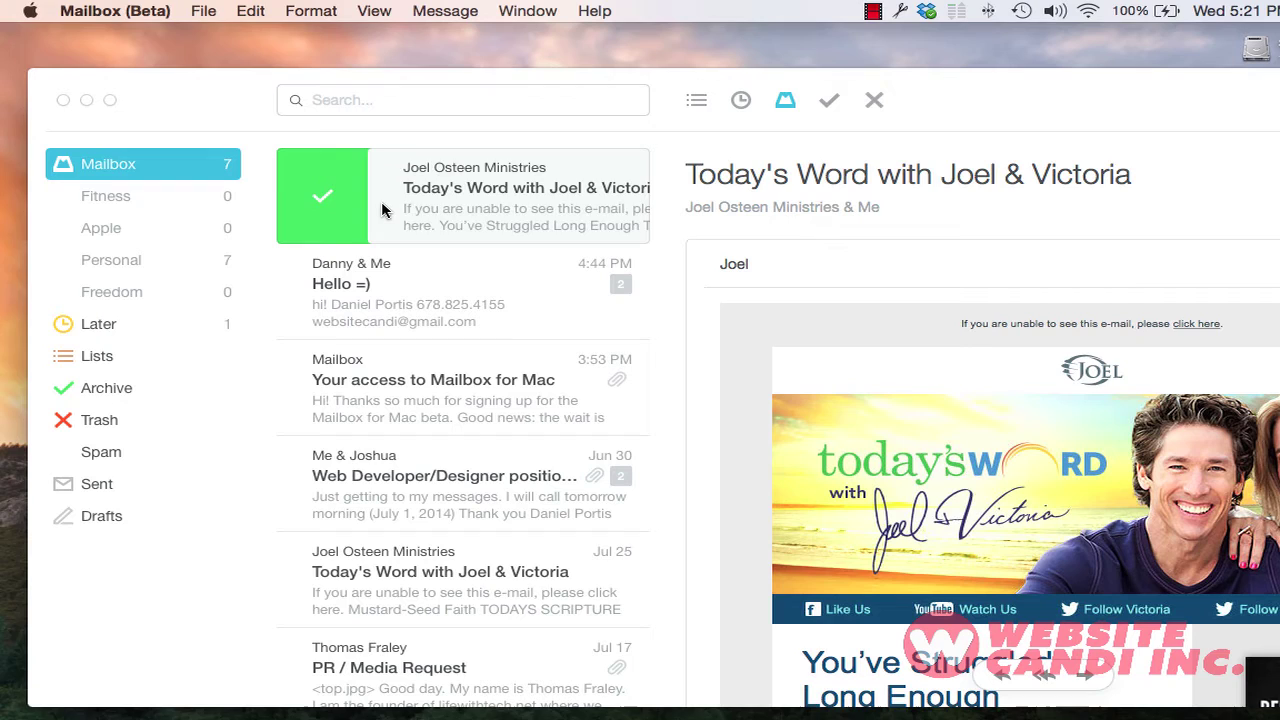
scroll(381, 208, "left", 2)
scroll(381, 208, "left", 3)
scroll(381, 208, "left", 1)
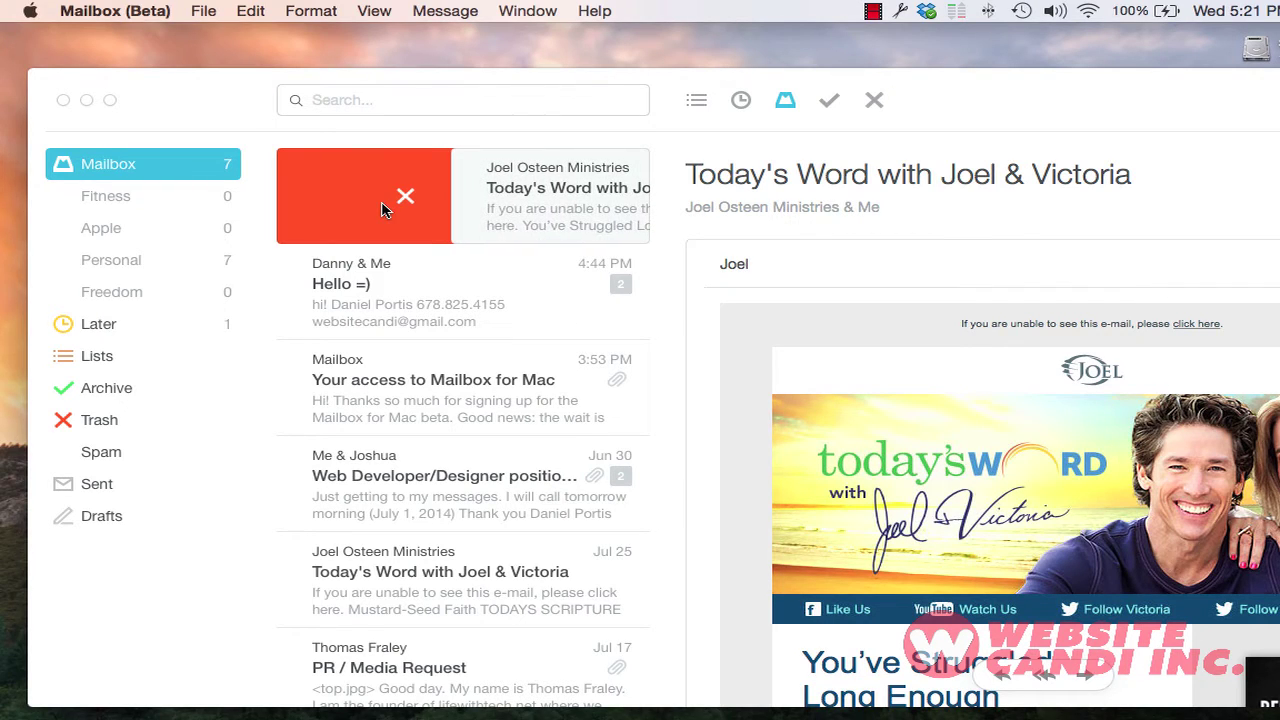
scroll(381, 208, "right", 5)
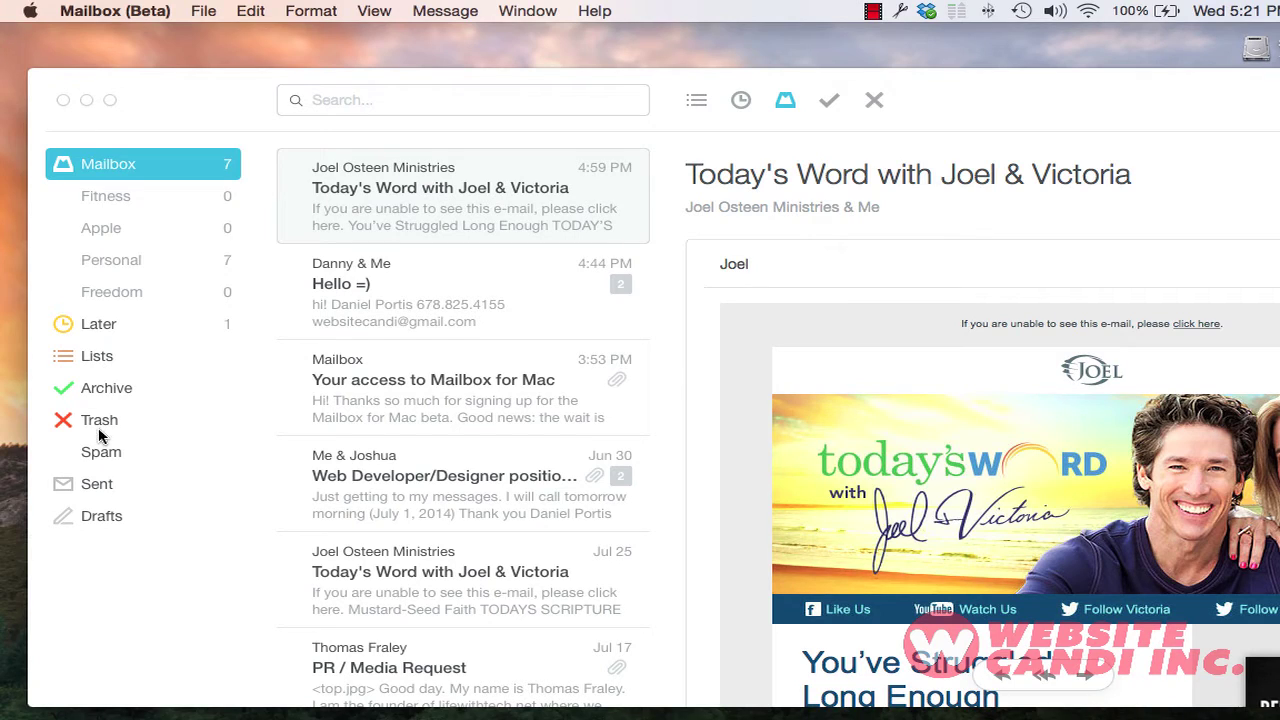
scroll(542, 210, "right", 3)
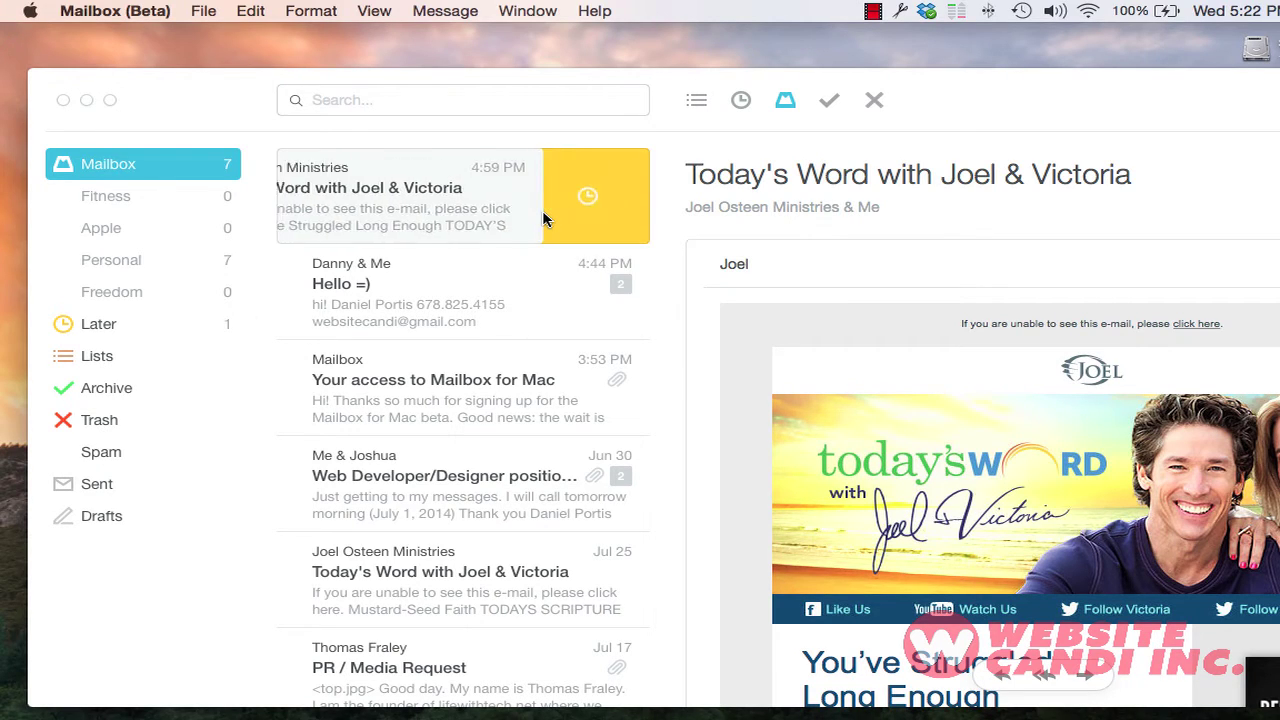
scroll(543, 214, "right", 2)
scroll(543, 219, "right", 2)
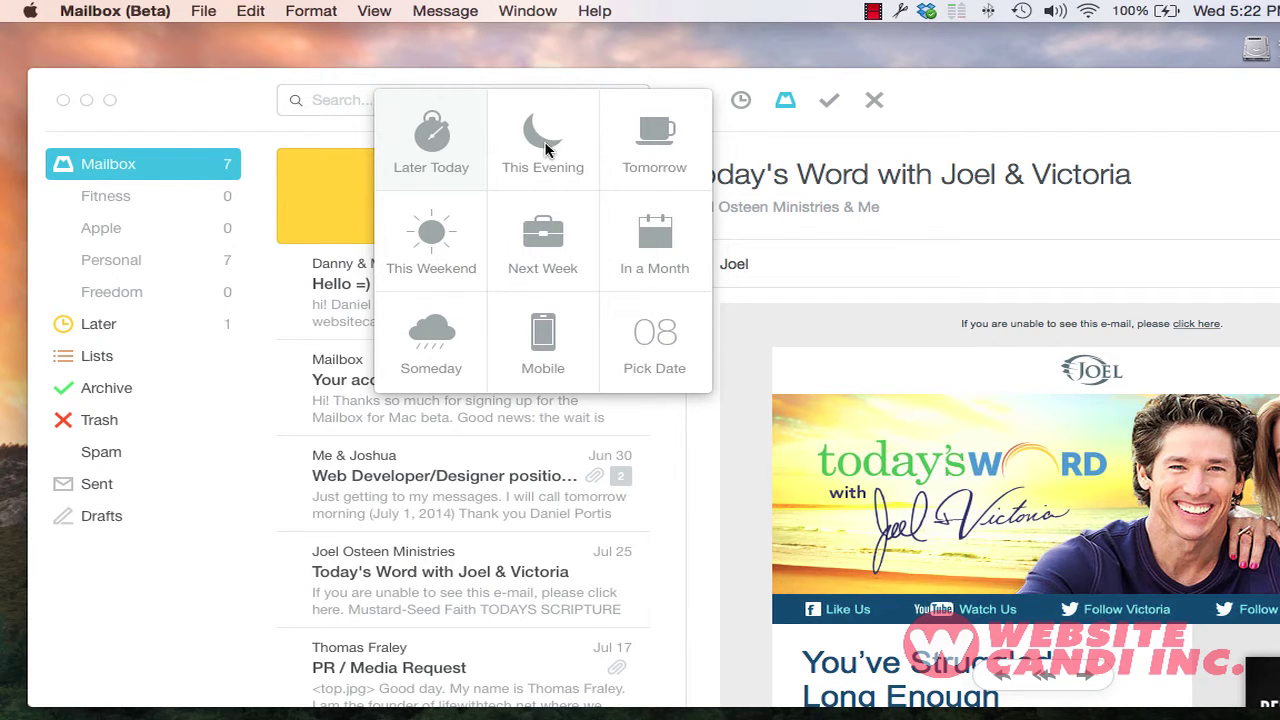
left_click(320, 214)
- Swipe the Today's Word email to the list picker and file it into the Joel list
scroll(378, 208, "left", 5)
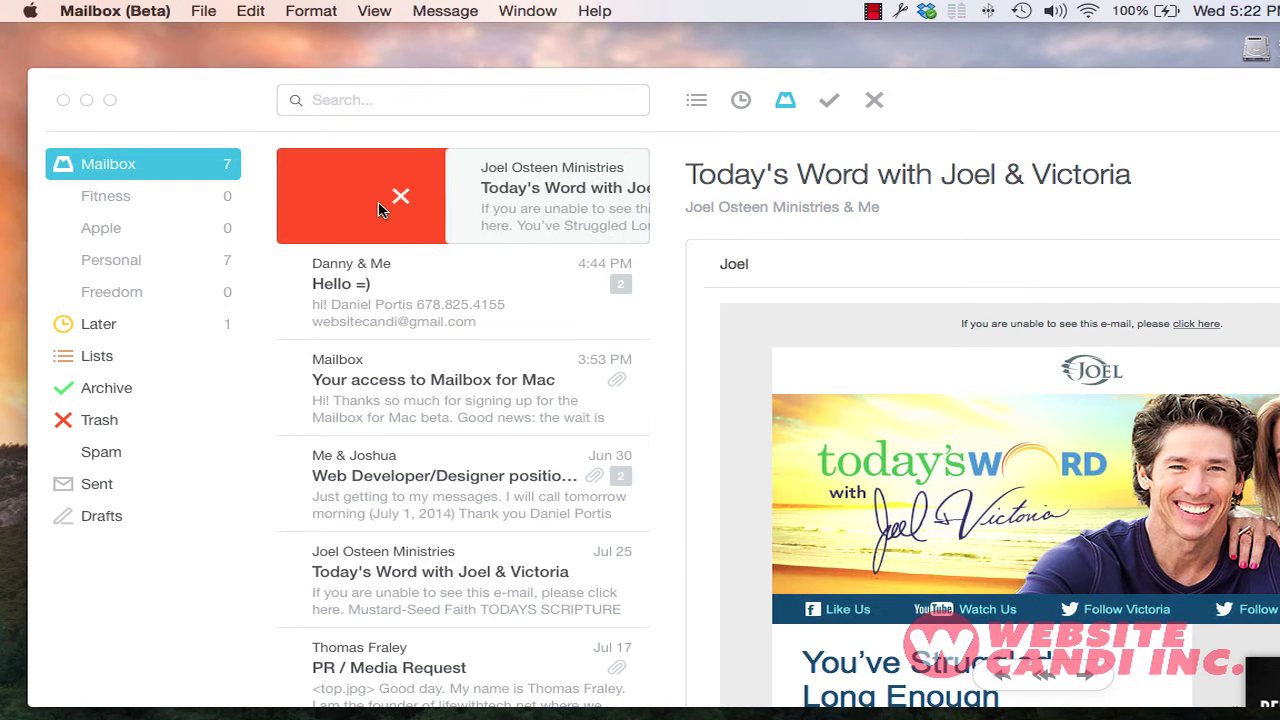
scroll(378, 208, "right", 5)
scroll(378, 208, "right", 5)
scroll(378, 208, "right", 2)
scroll(378, 208, "right", 3)
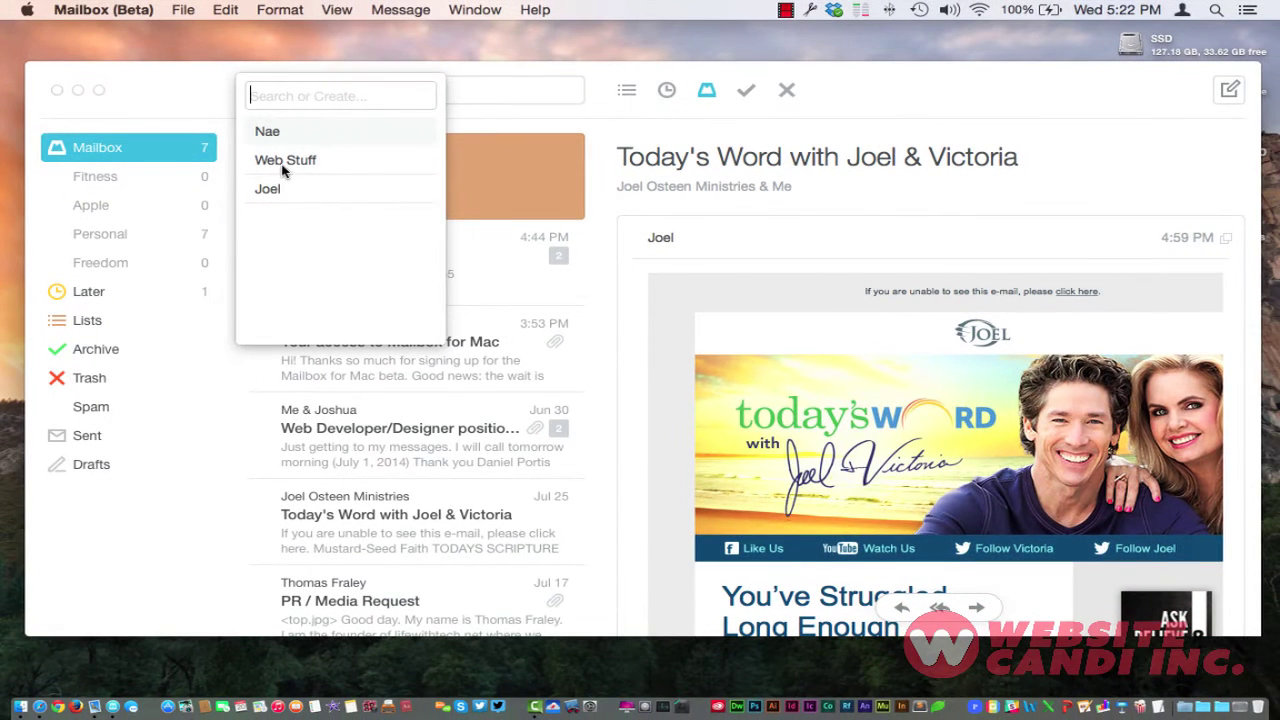
left_click(269, 189)
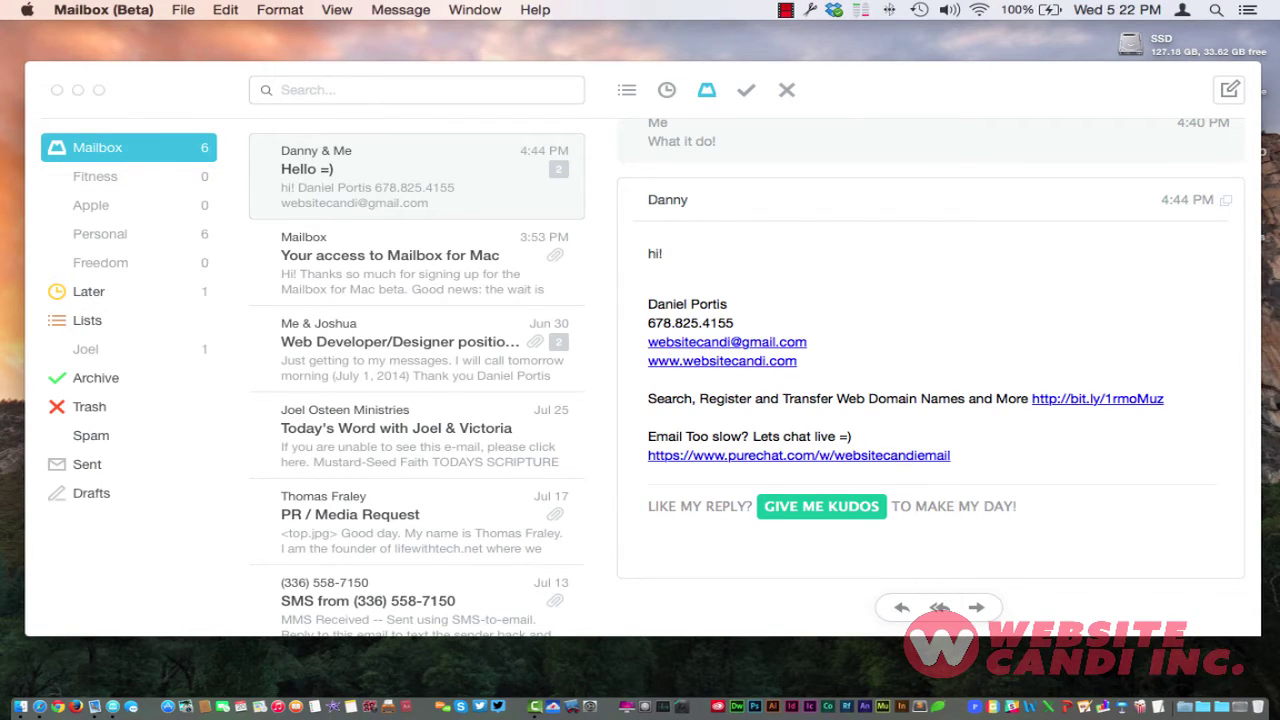
- Switch to Apple Mail, move its window fully on screen, and open the 4:47 PM 'hi' message
key("super+Tab")
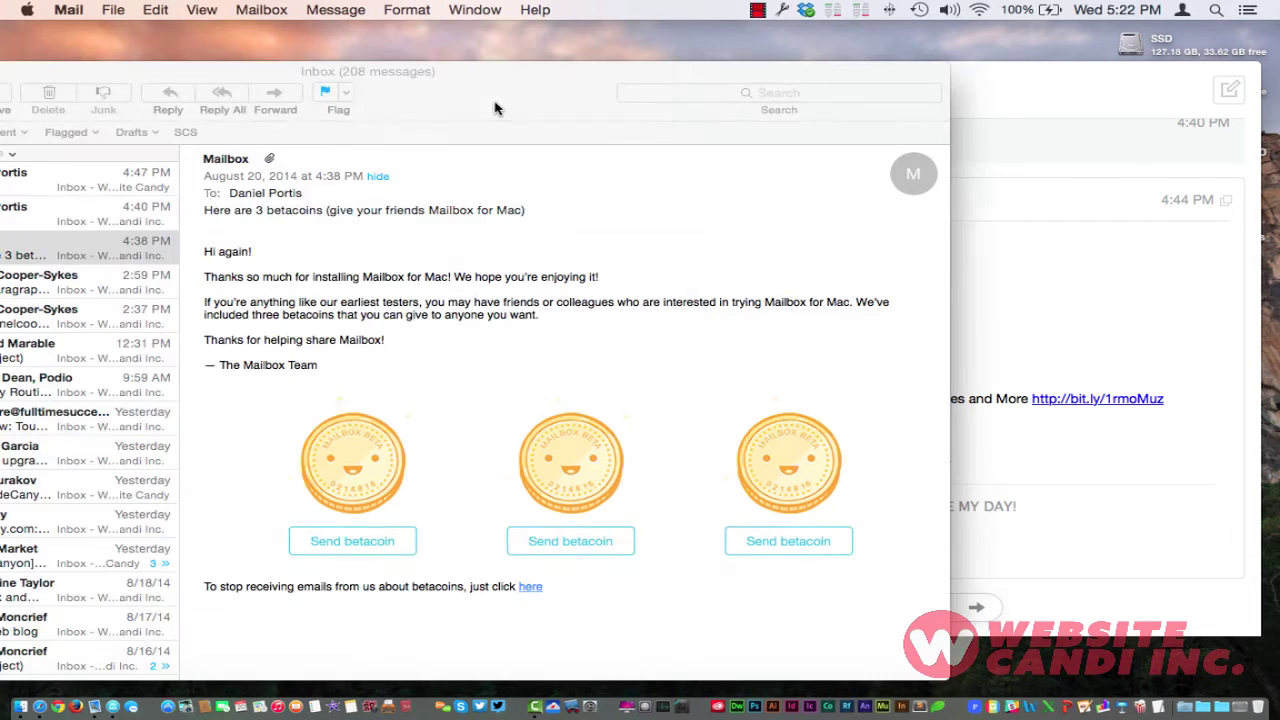
left_click_drag(495, 108, 728, 94)
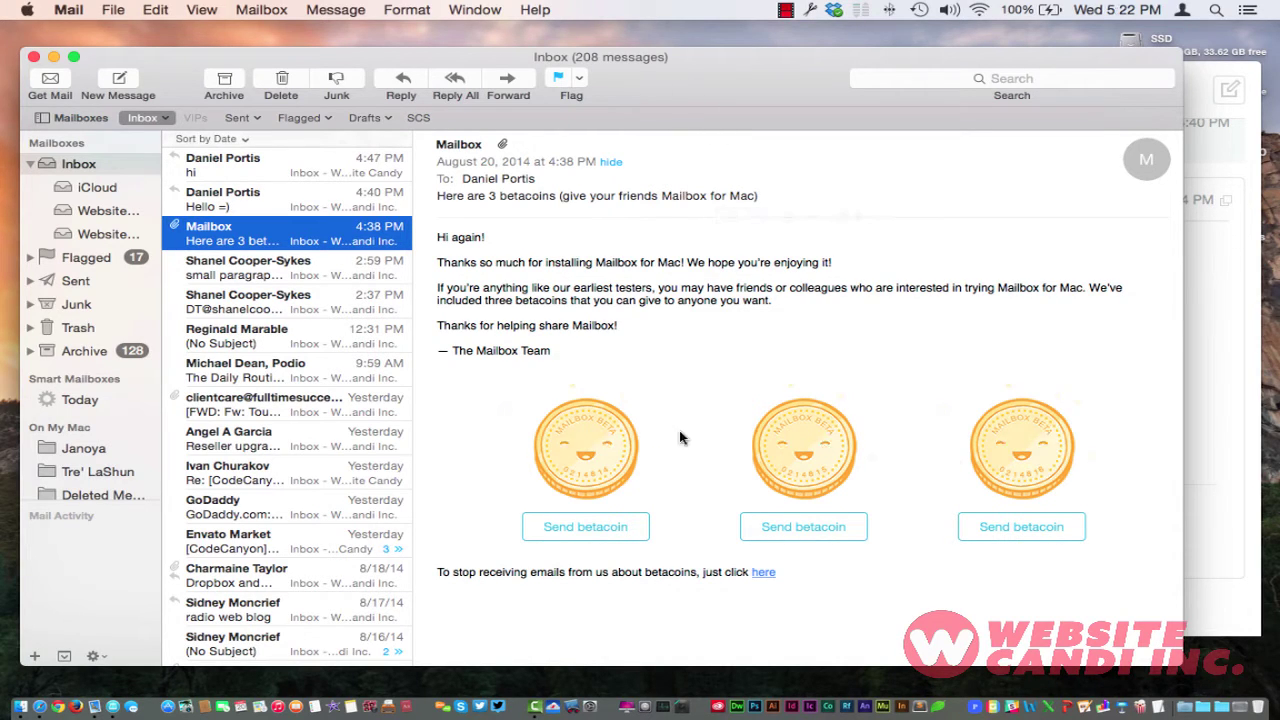
left_click(345, 152)
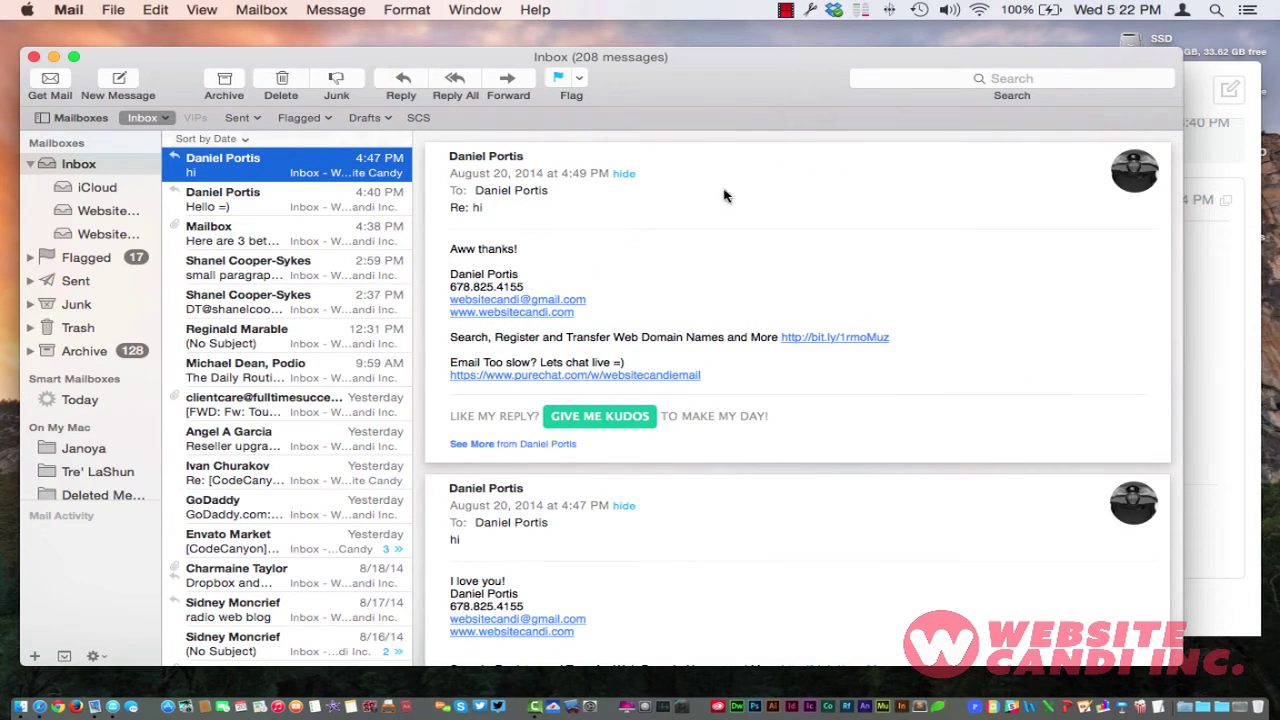
- Reply 'nice' to the 'hi' message and send it through a selected Gmail outgoing server
key("super+r")
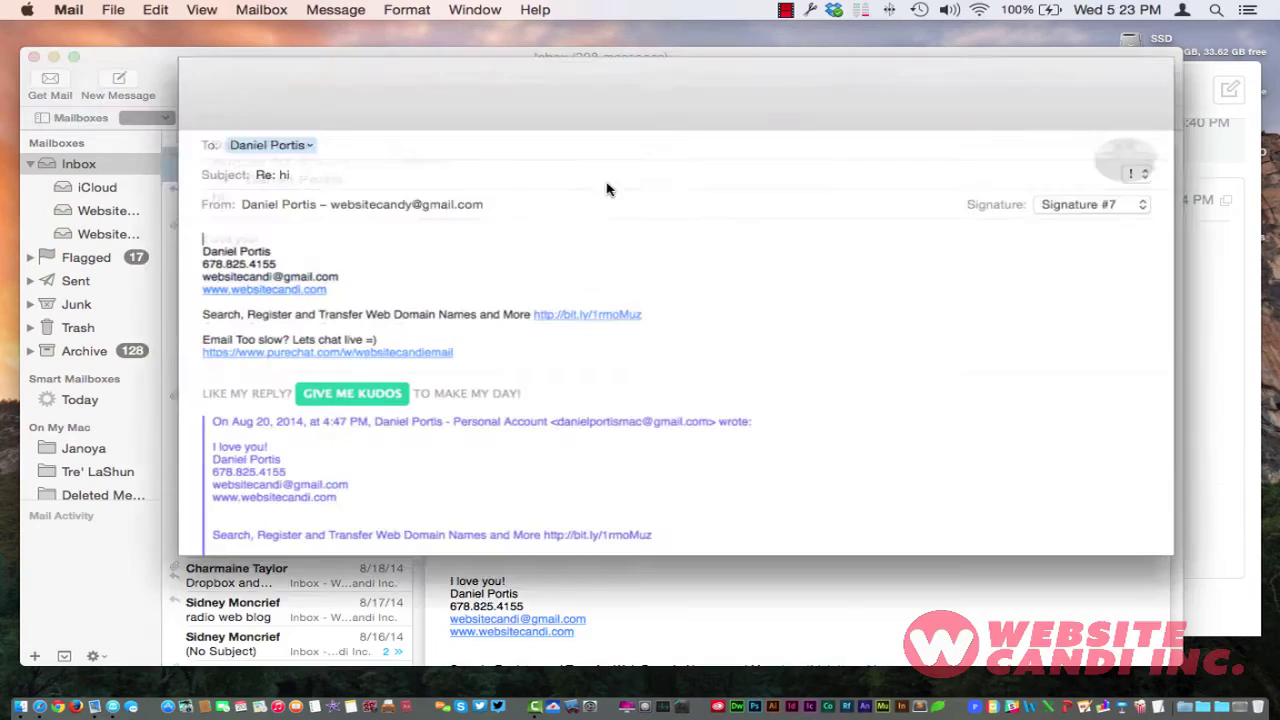
type("nice")
key("Return")
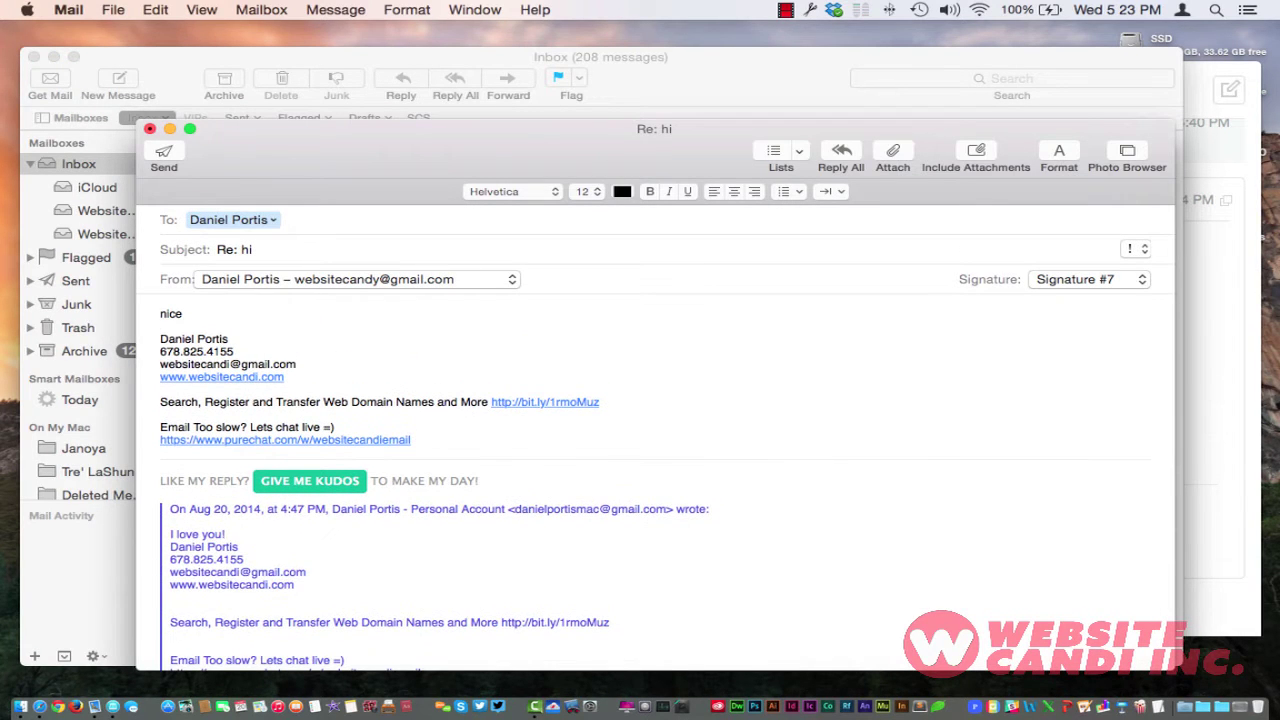
left_click(164, 152)
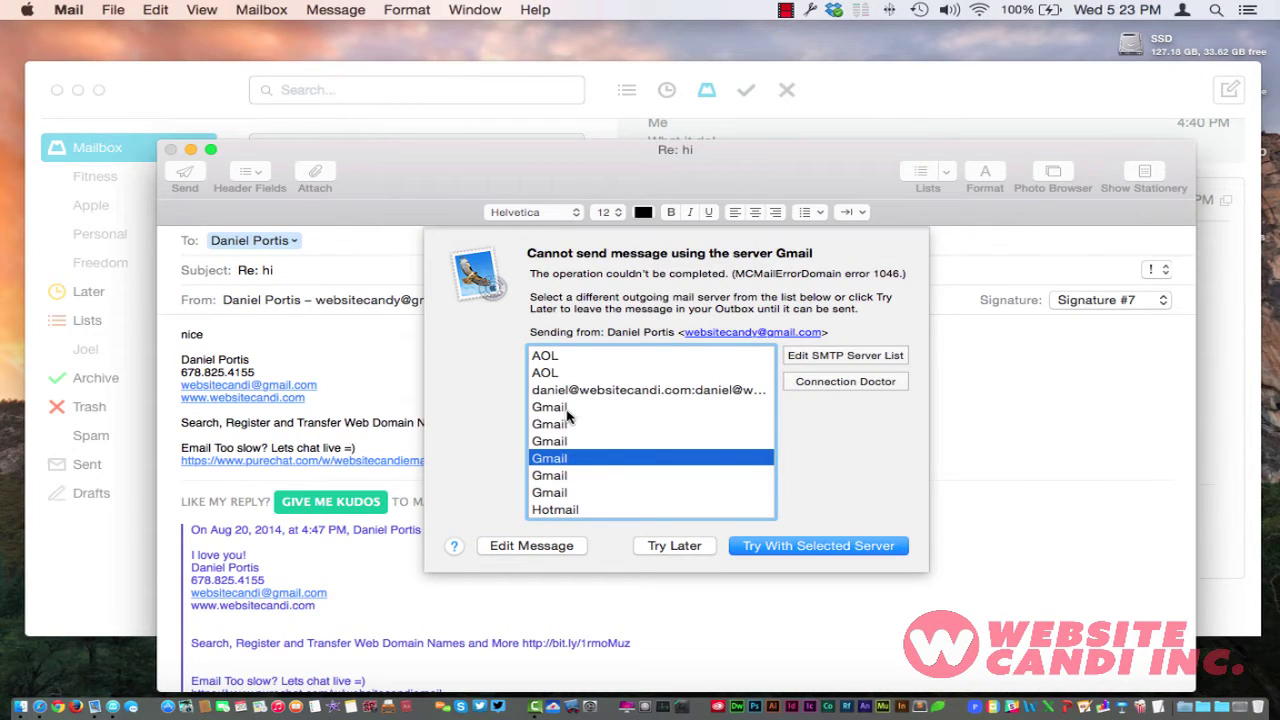
left_click(567, 414)
left_click(760, 547)
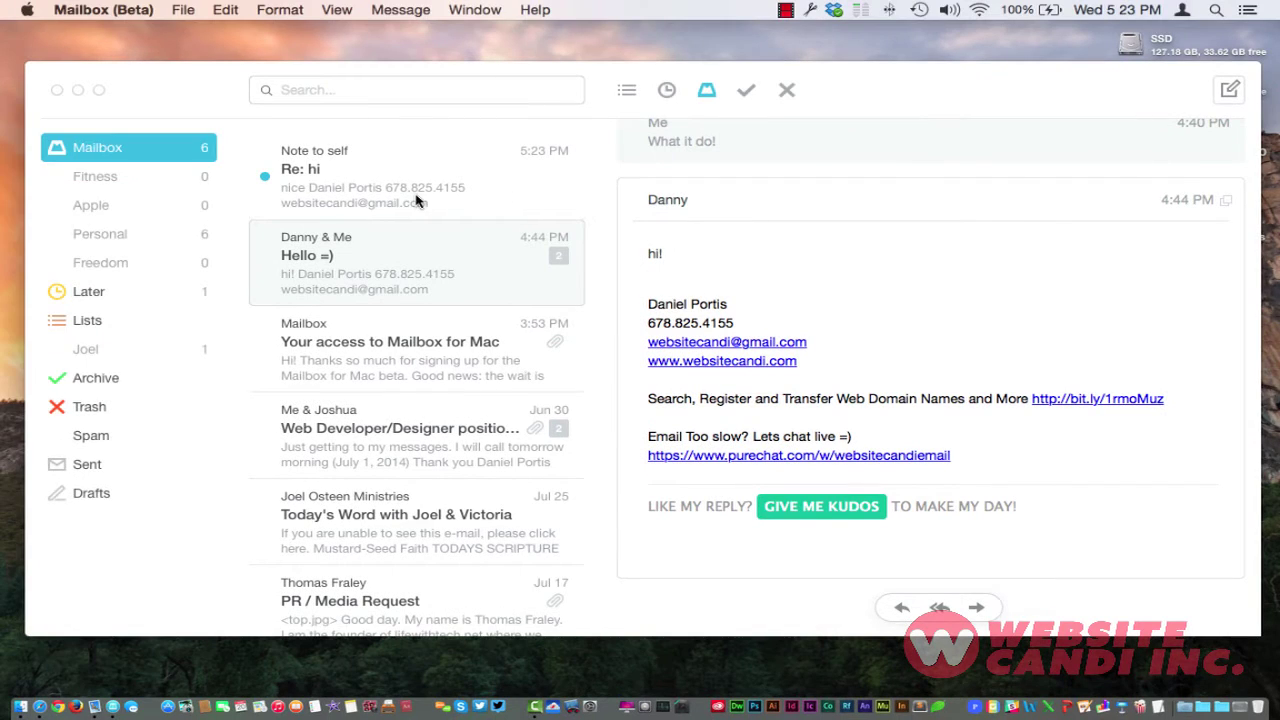
- Swipe the 'Re: hi' note to self past the green check to the red X, clearing it from the inbox
scroll(330, 180, "left", 5)
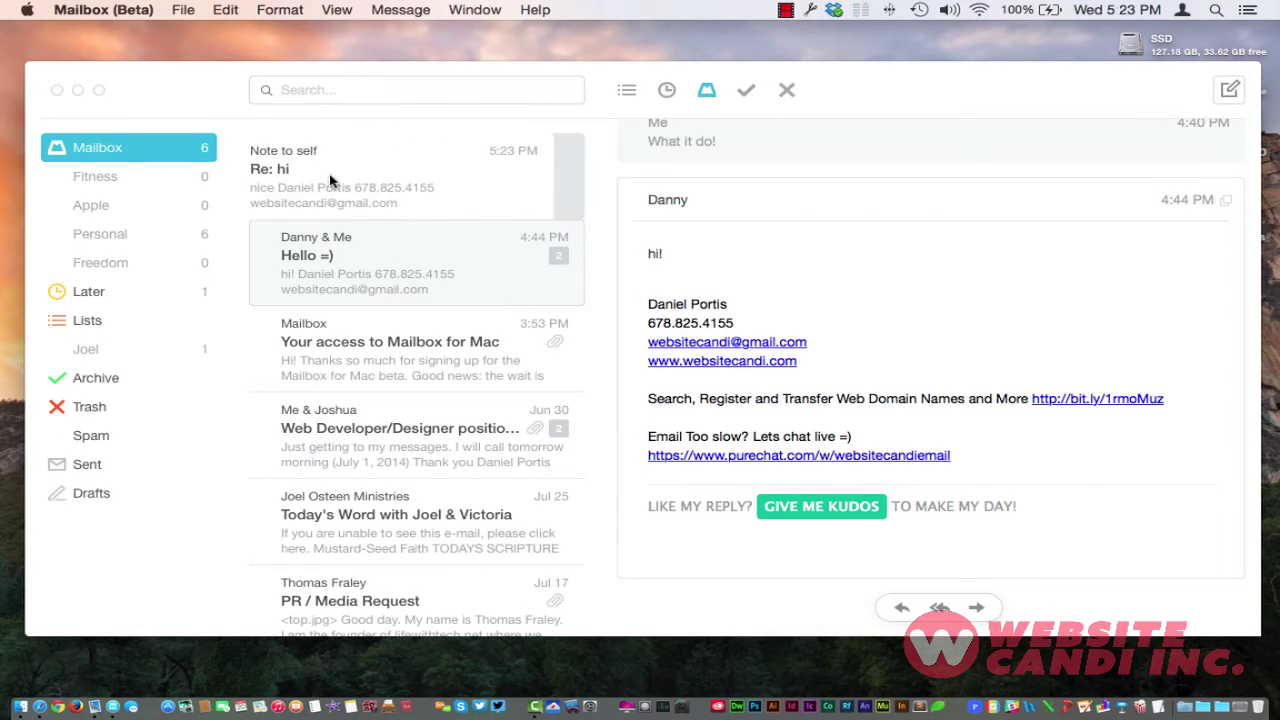
scroll(330, 180, "left", 5)
scroll(330, 181, "left", 5)
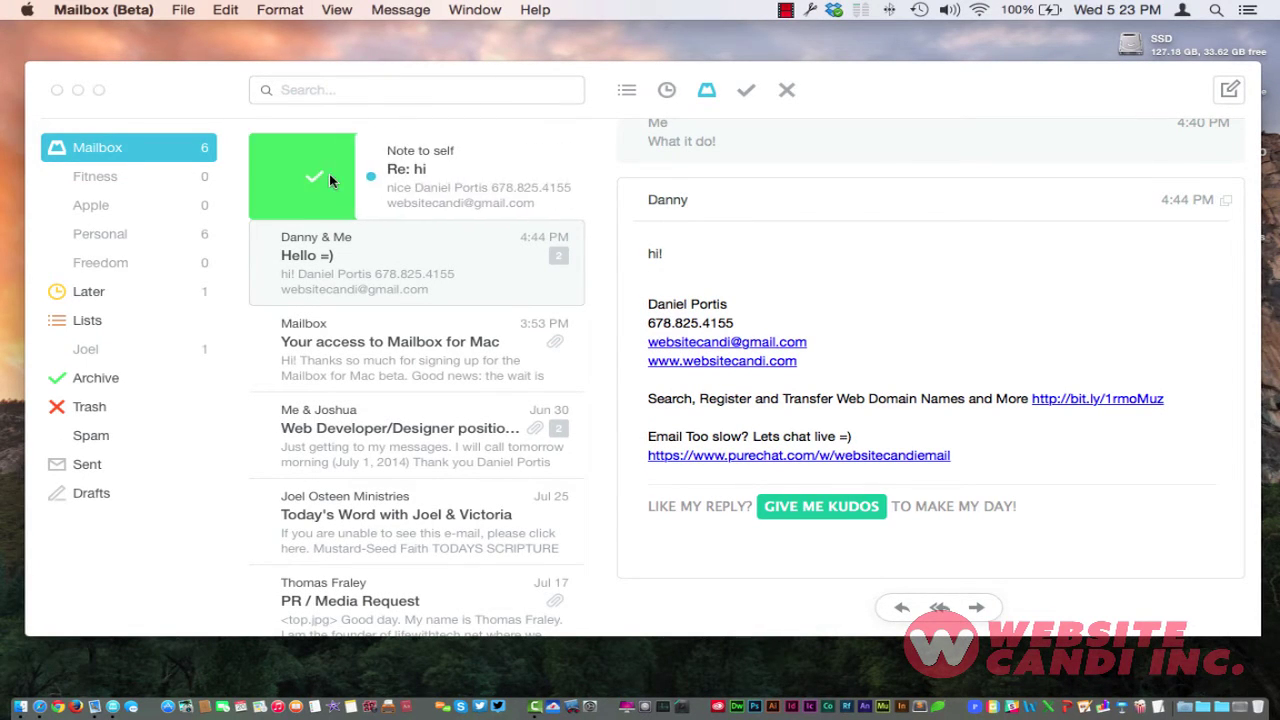
scroll(330, 180, "left", 5)
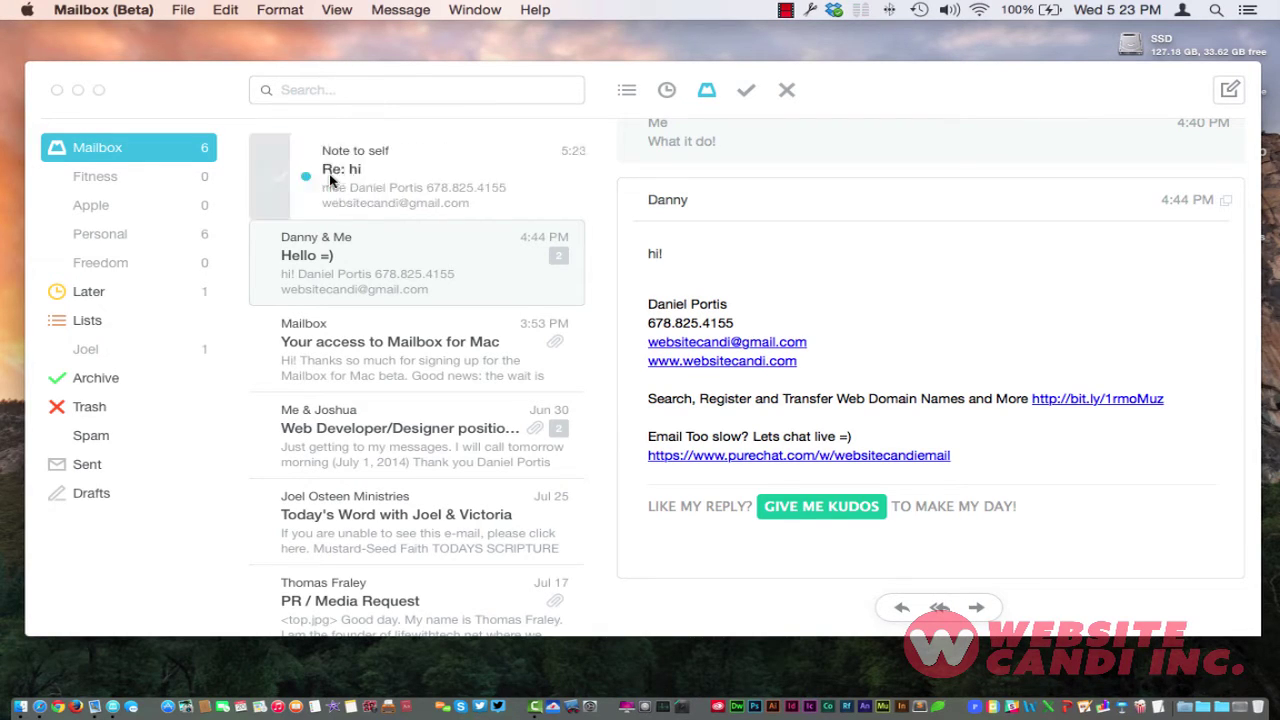
scroll(330, 181, "left", 10)
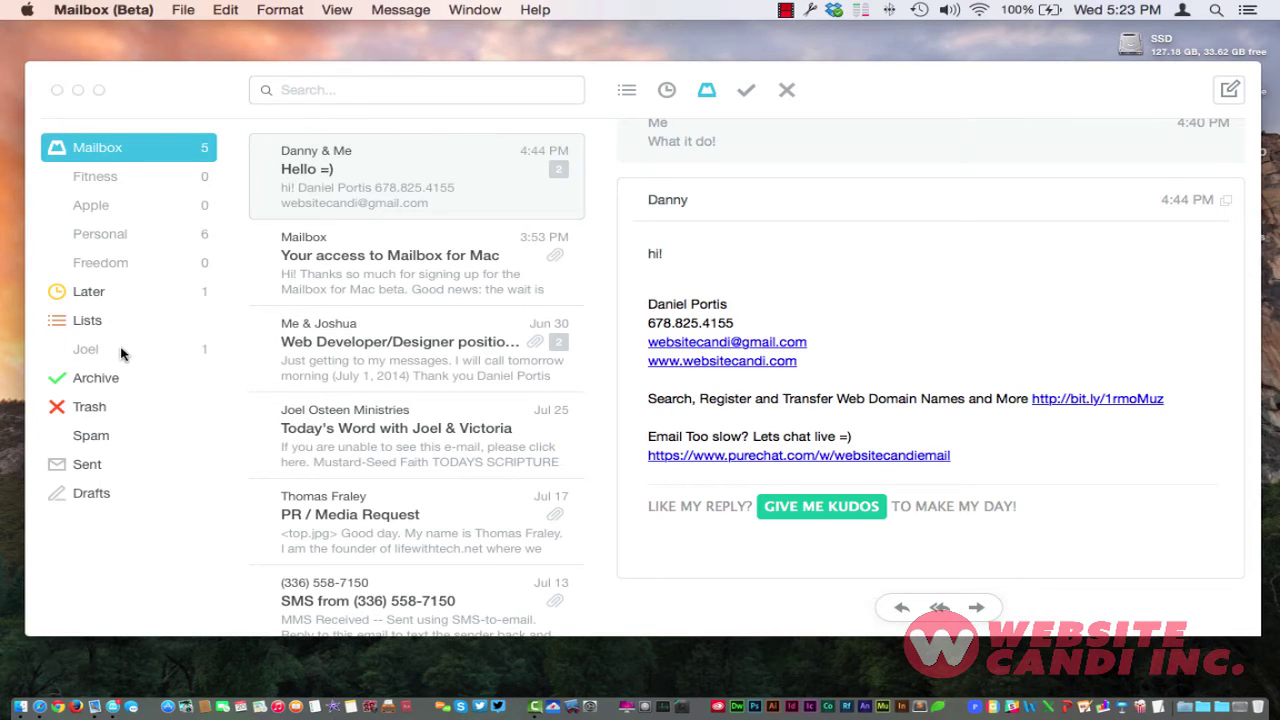
- Open Spam, select all 70 conversations, and delete them
left_click(92, 436)
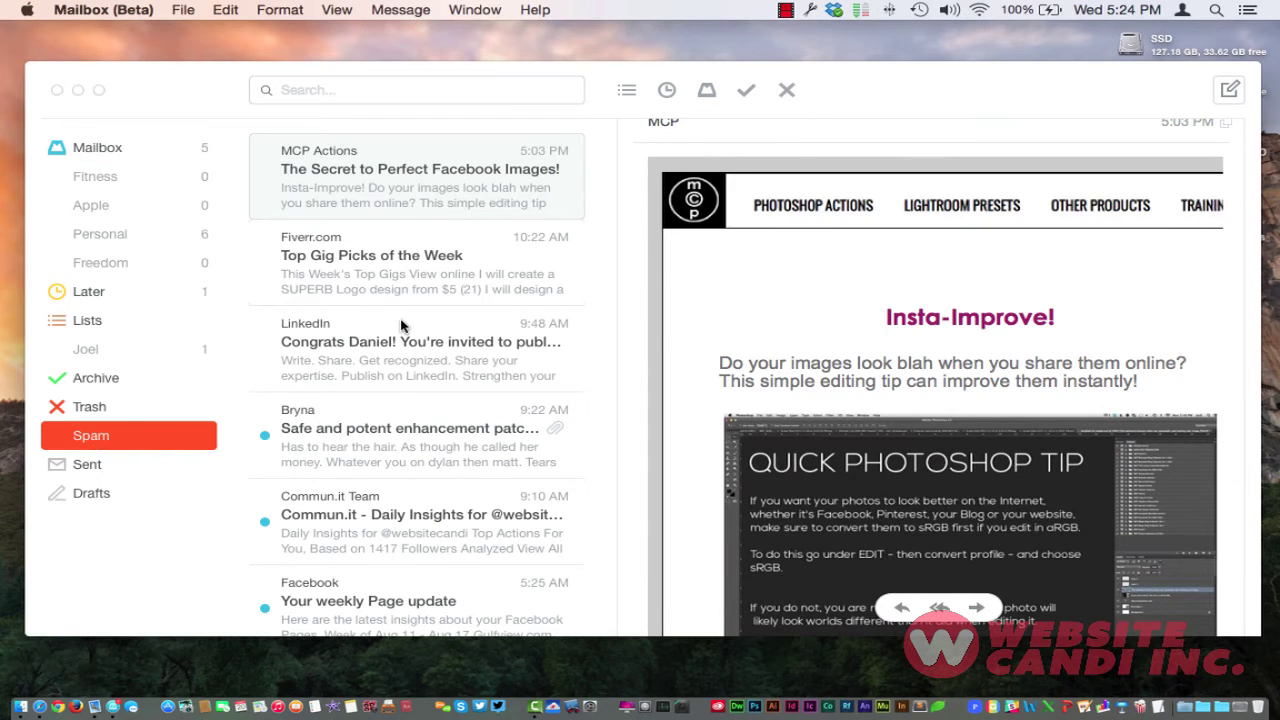
scroll(400, 325, "down", 3)
scroll(400, 325, "down", 5)
scroll(400, 325, "down", 4)
scroll(400, 325, "down", 4)
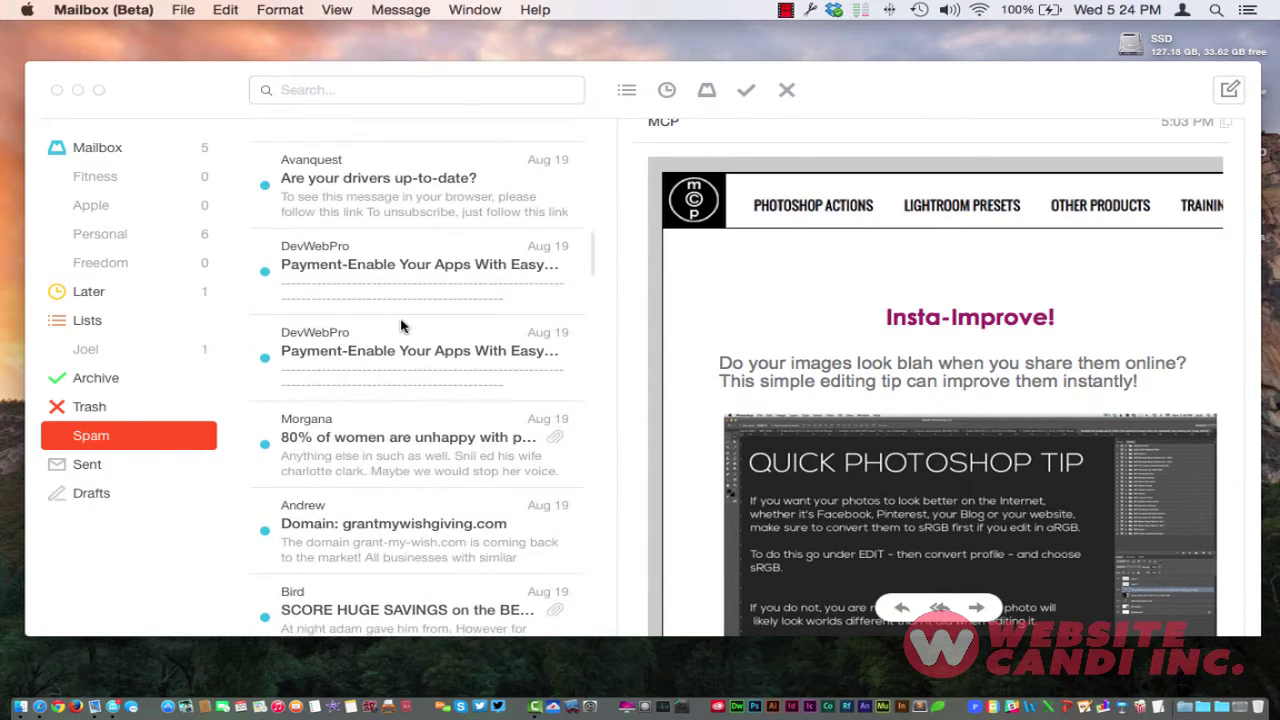
scroll(400, 325, "down", 2)
key("super+a")
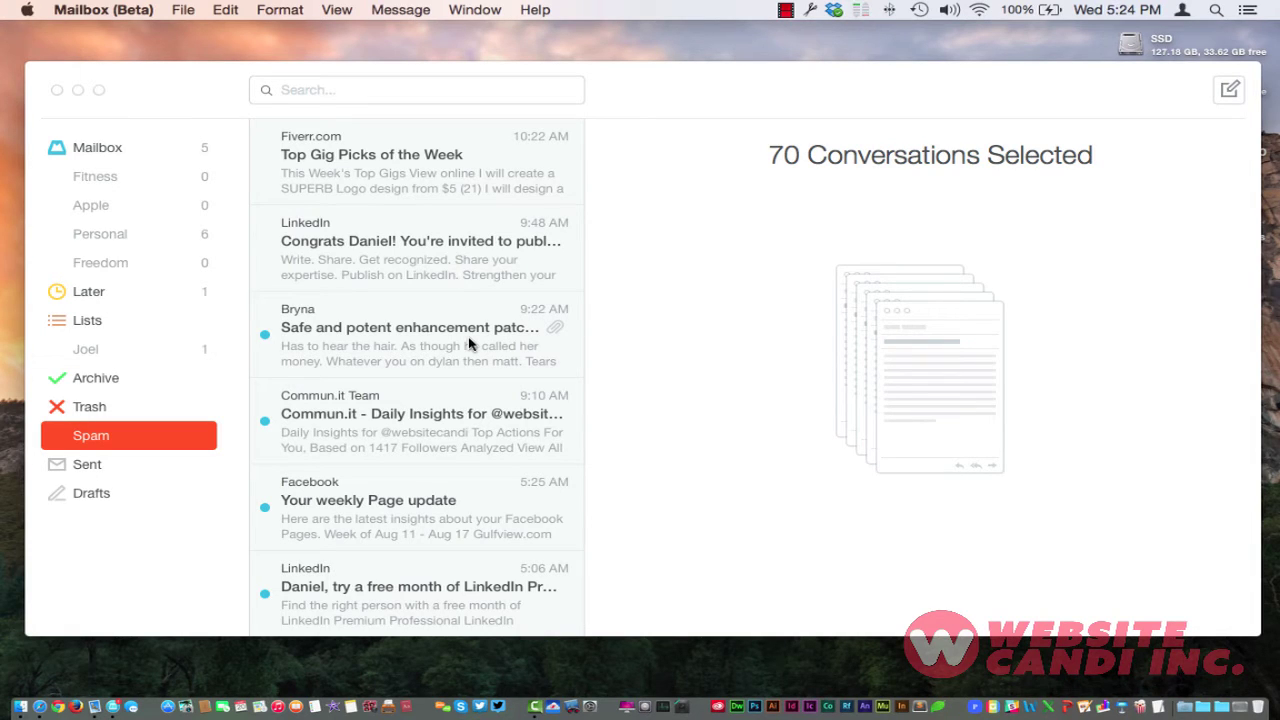
key("super+BackSpace")
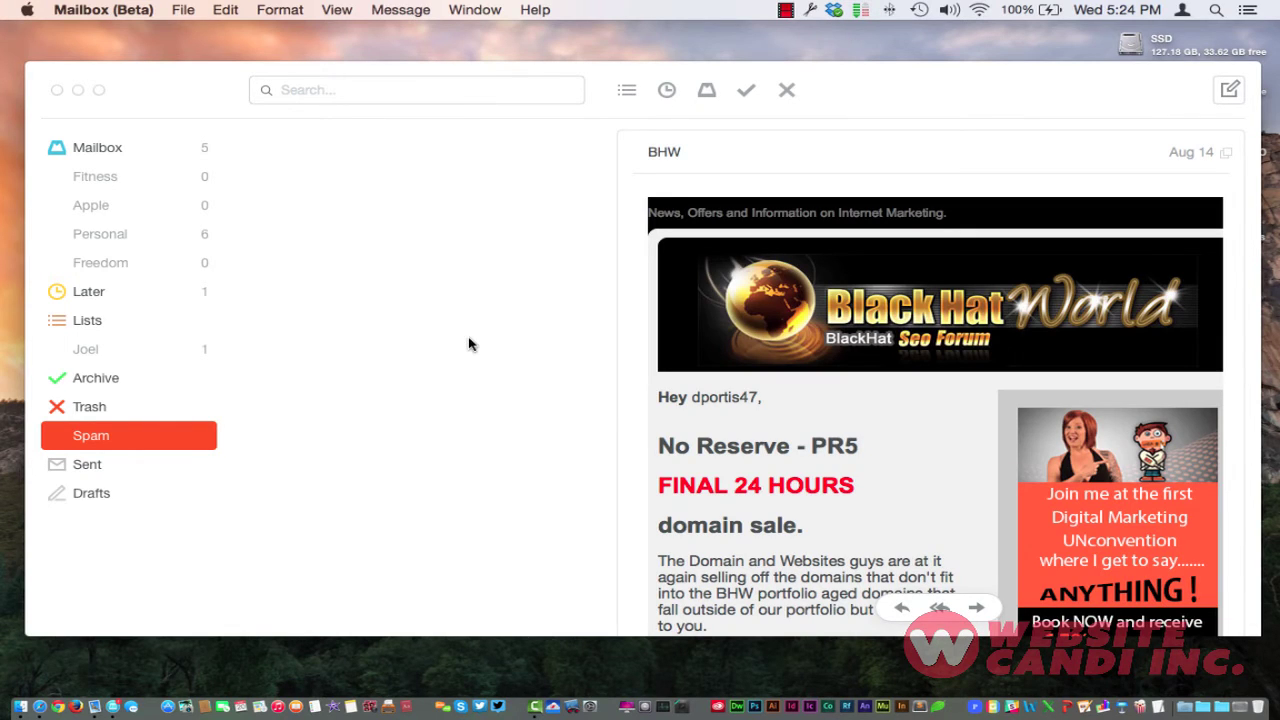
- Return to the 5-message Mailbox inbox and bring the Mailbox window to the front
left_click(94, 152)
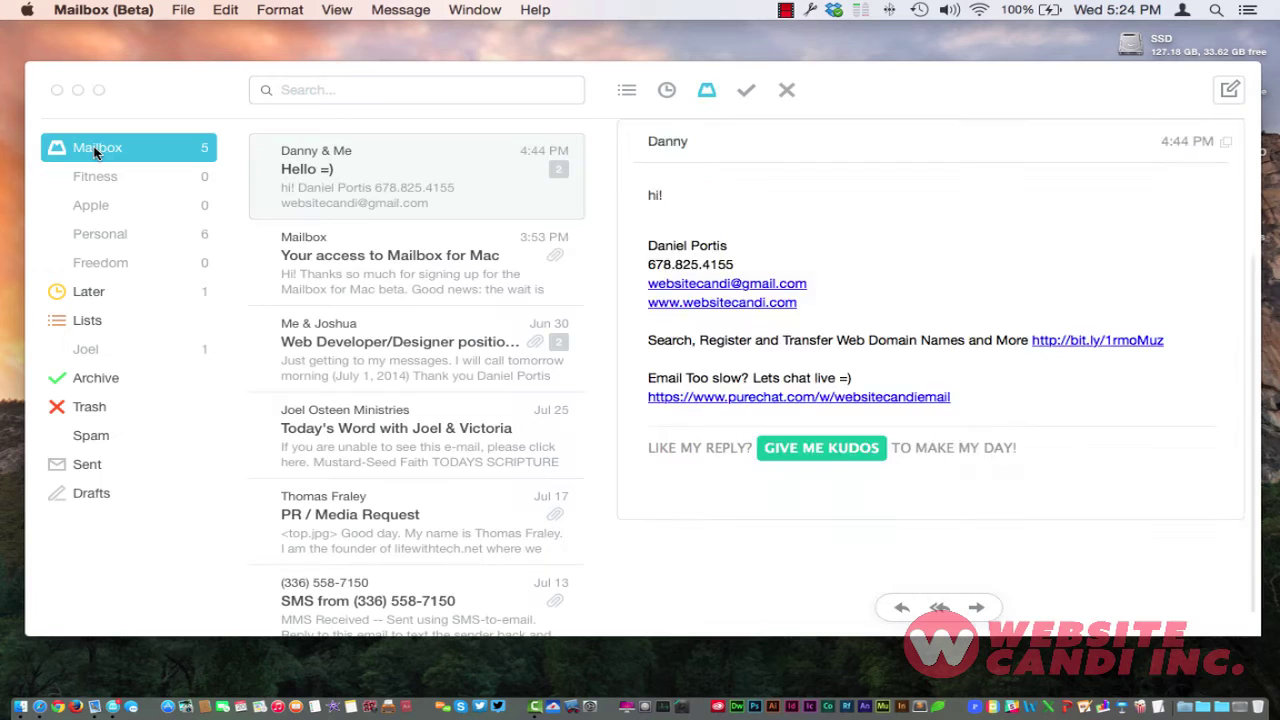
scroll(329, 242, "down", 2)
scroll(329, 242, "up", 2)
scroll(329, 242, "down", 2)
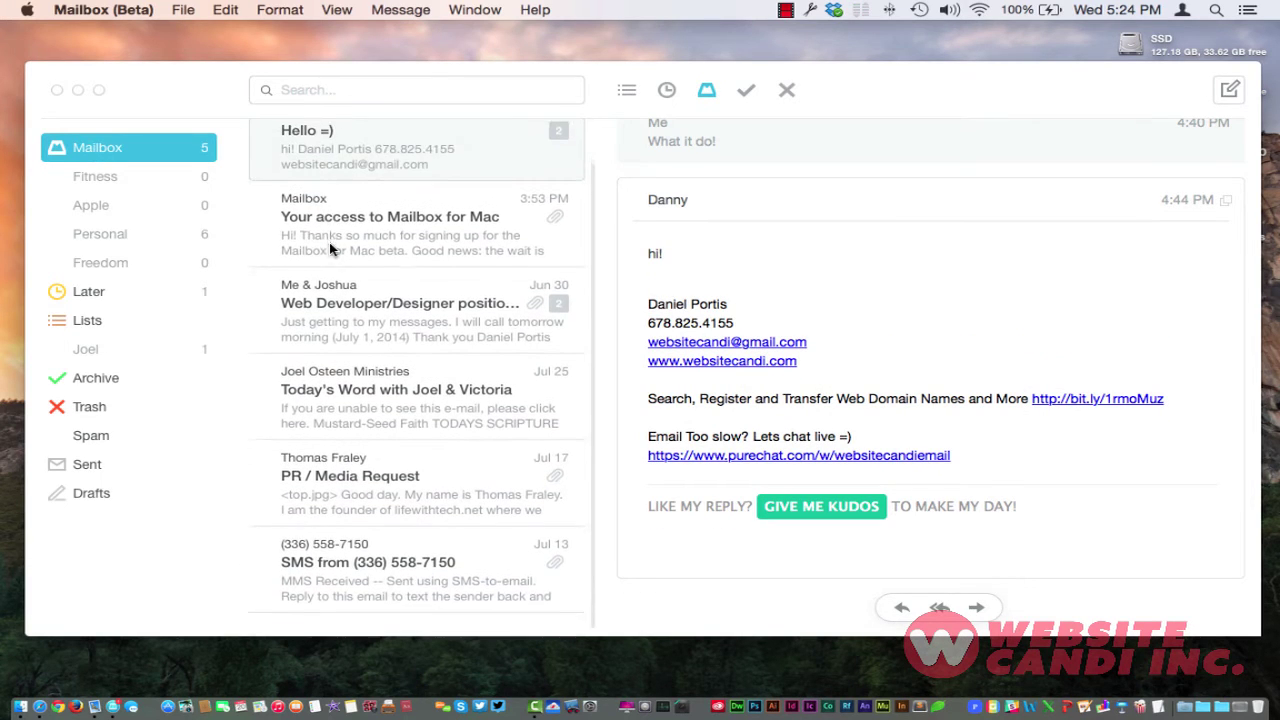
scroll(329, 242, "up", 2)
scroll(329, 242, "down", 1)
scroll(329, 242, "down", 2)
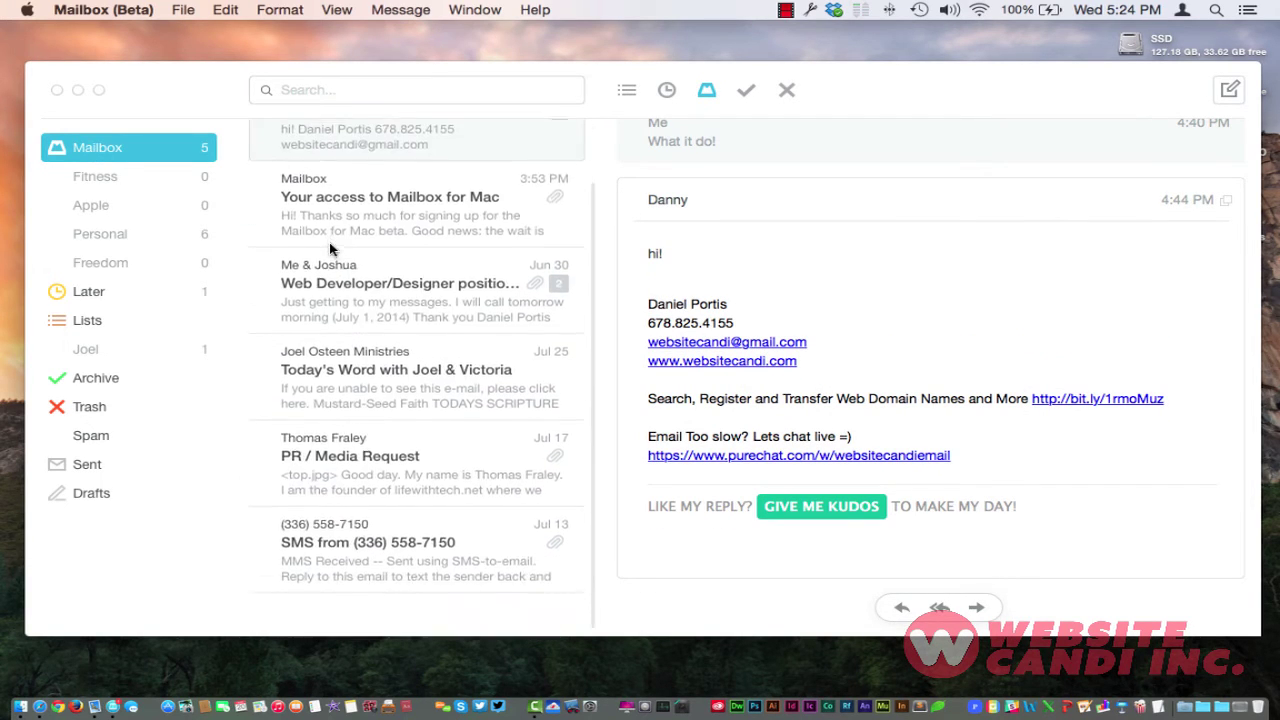
scroll(329, 242, "up", 1)
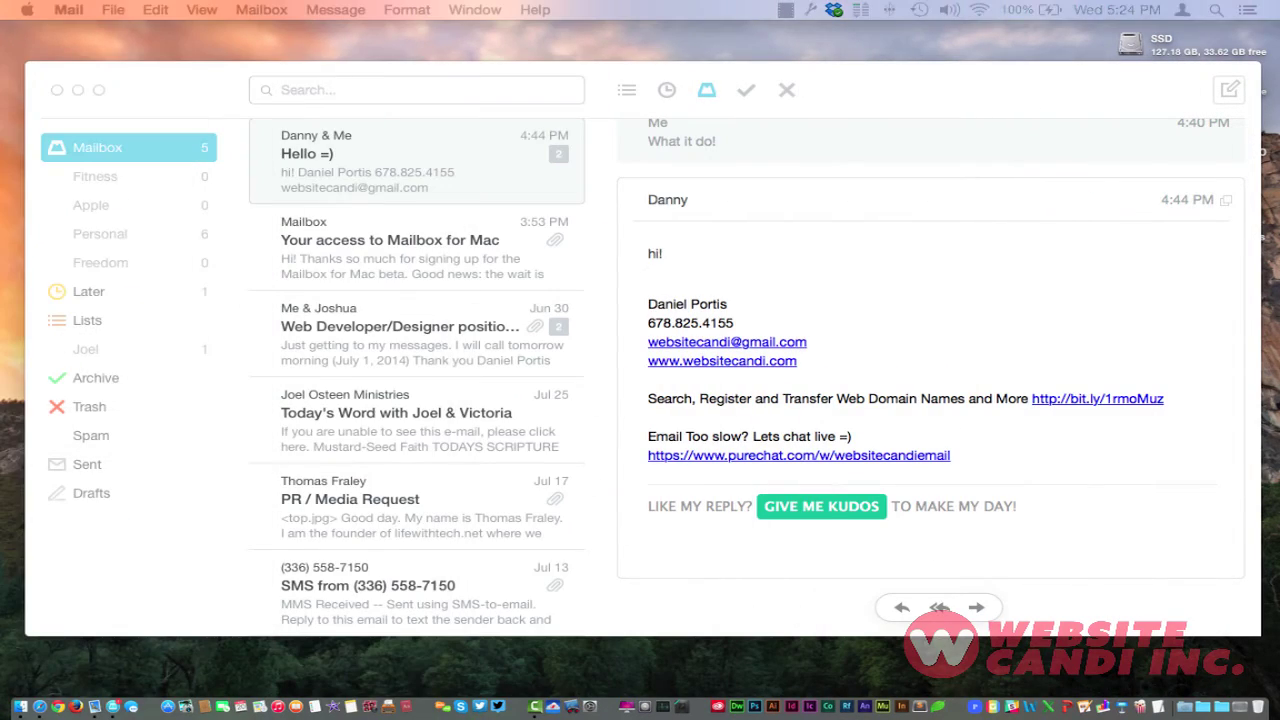
left_click(899, 88)
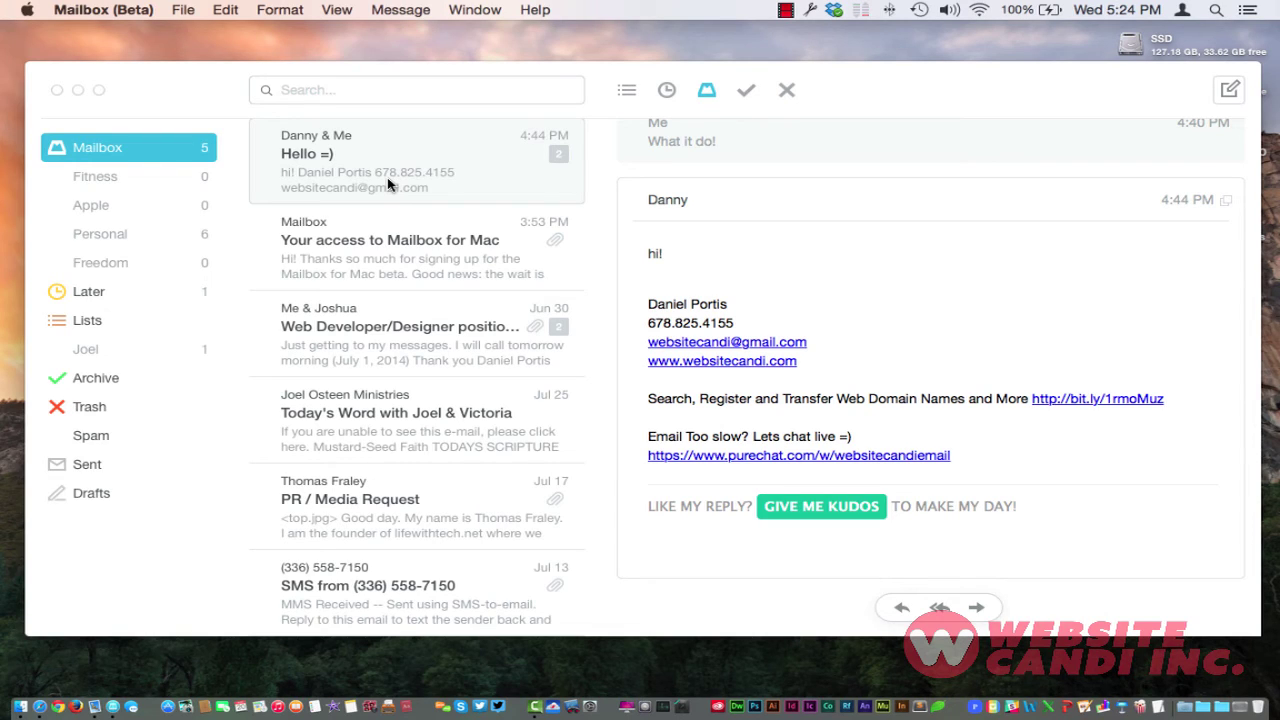
scroll(398, 251, "up", 2)
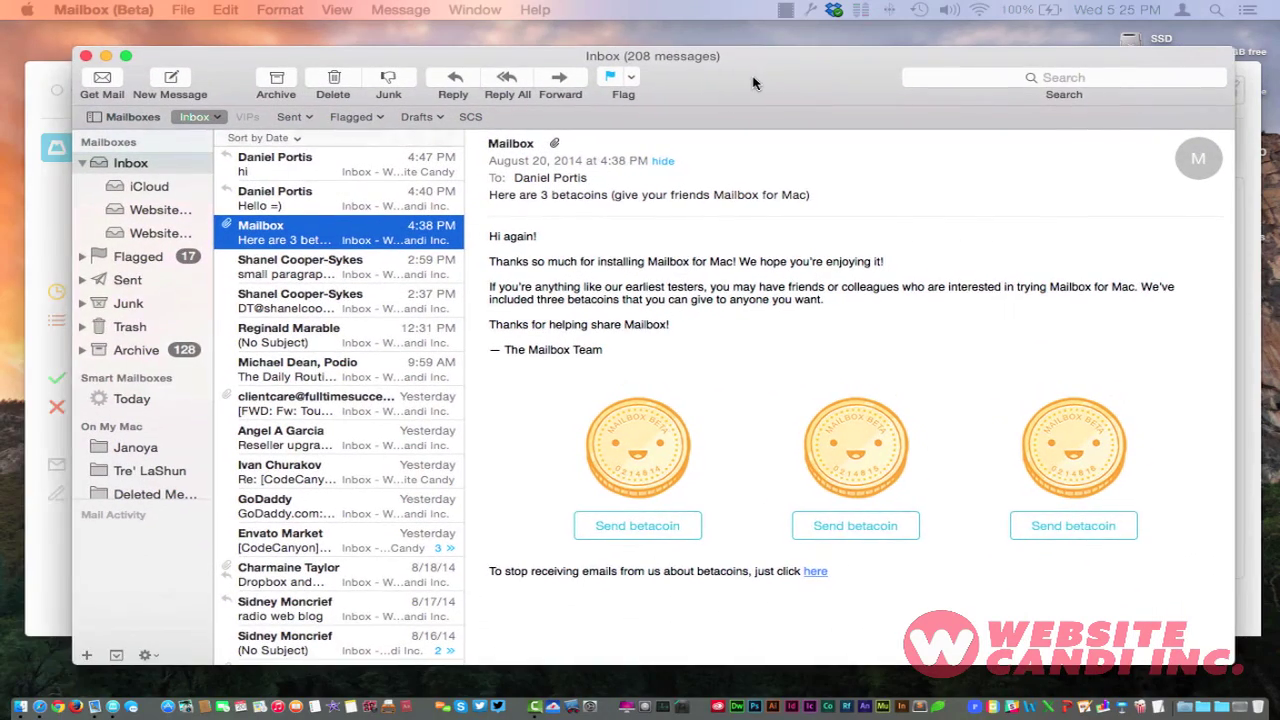
left_click_drag(753, 83, 720, 89)
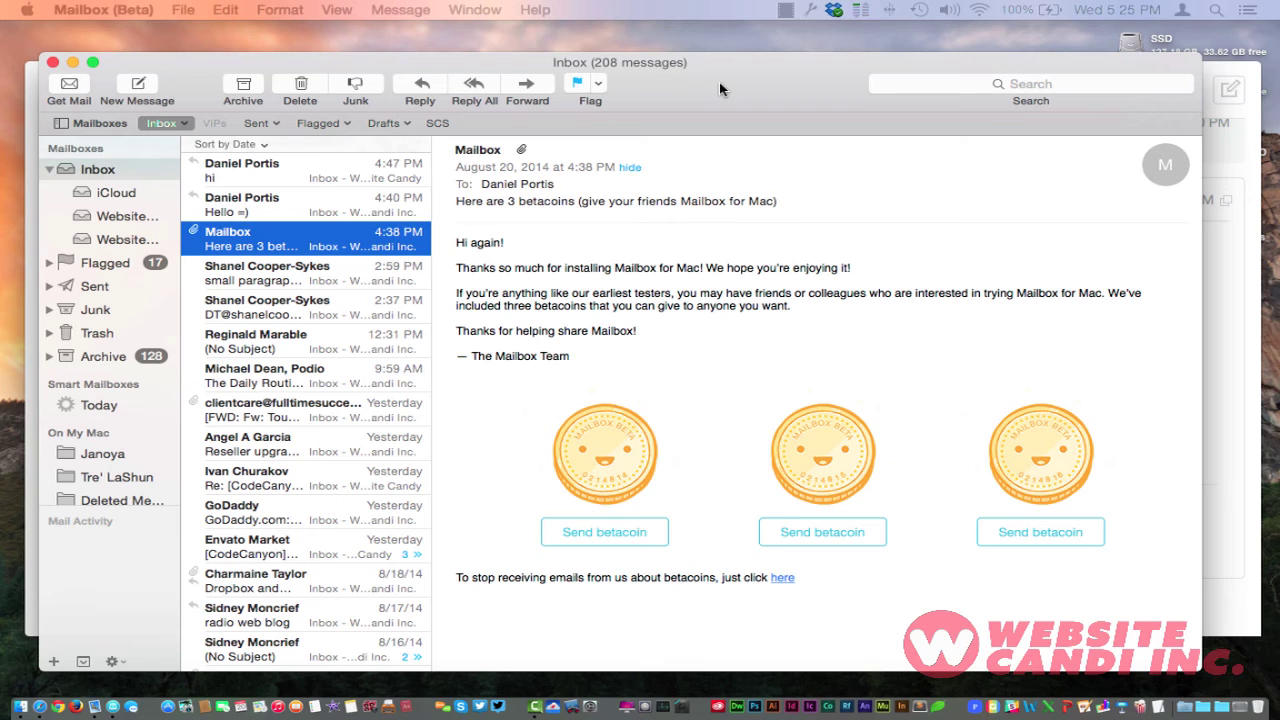
left_click_drag(719, 82, 720, 82)
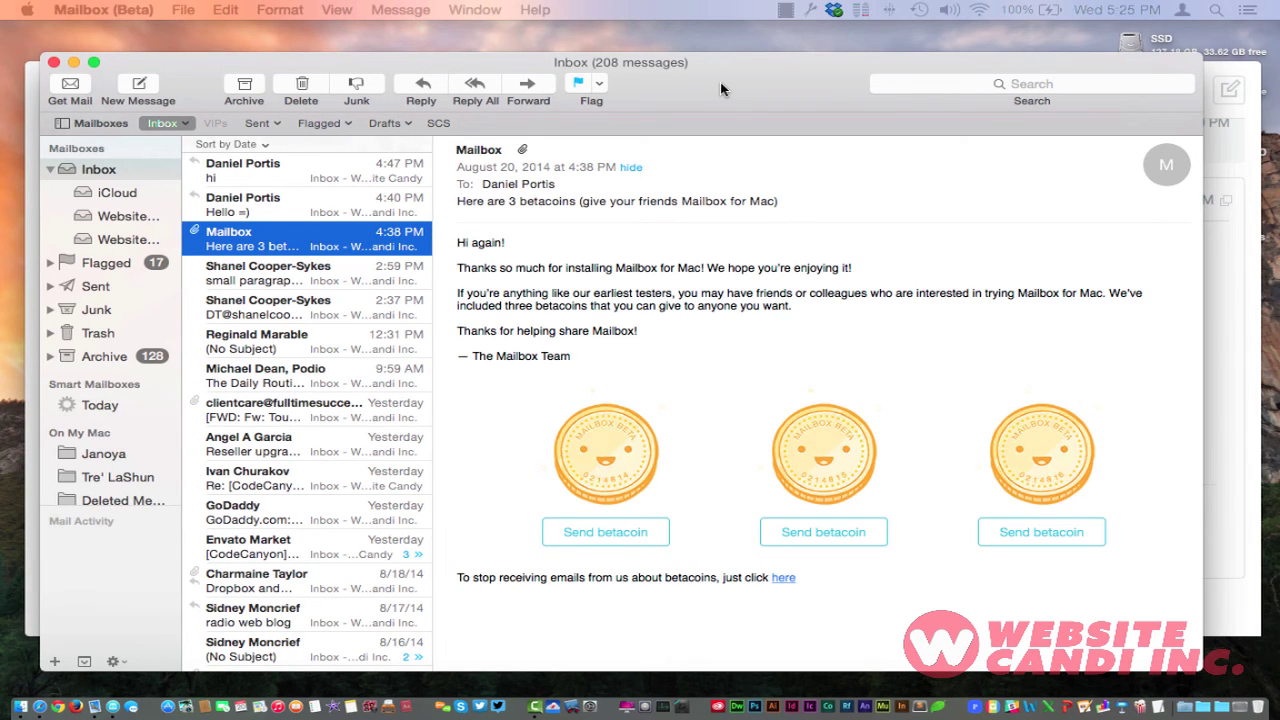